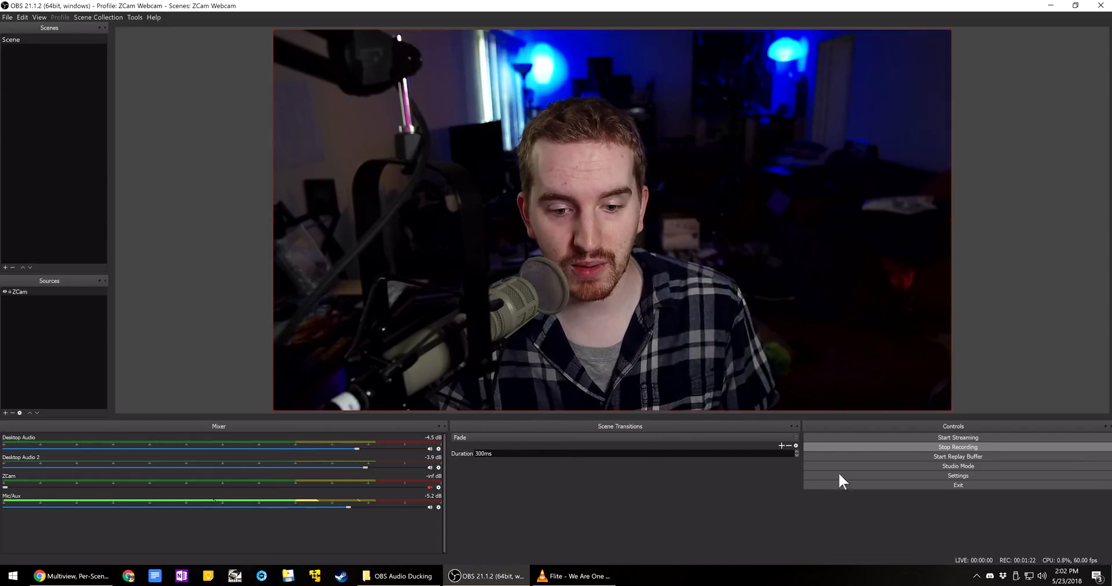
# Open OBS Studio's settings window from the Controls dock.
pyautogui.click(957, 476)
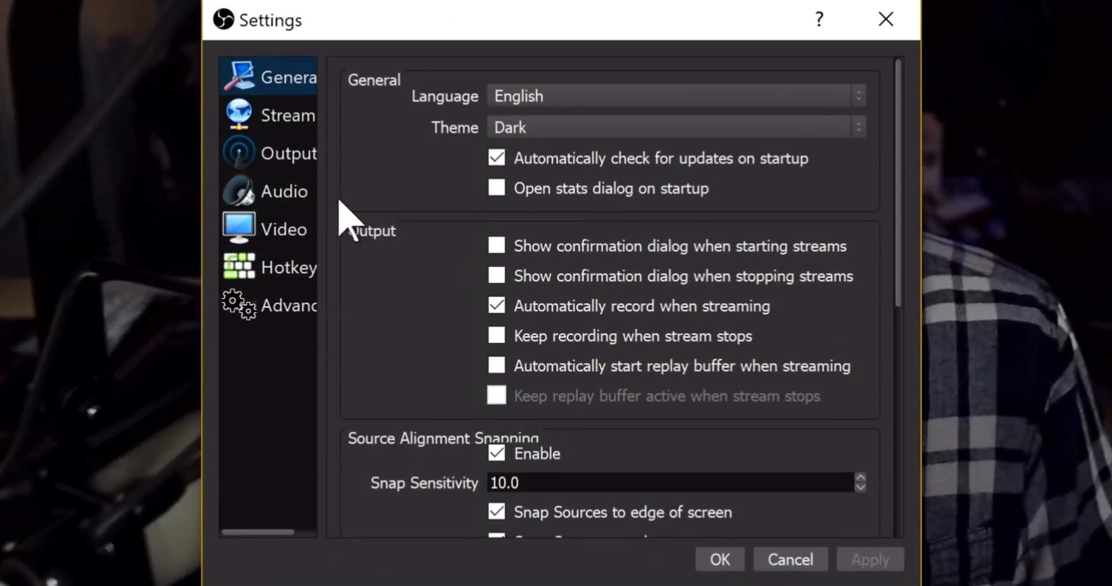
# Review the Audio page devices for Desktop Audio and Mic/Aux, then close settings with OK.
pyautogui.click(284, 191)
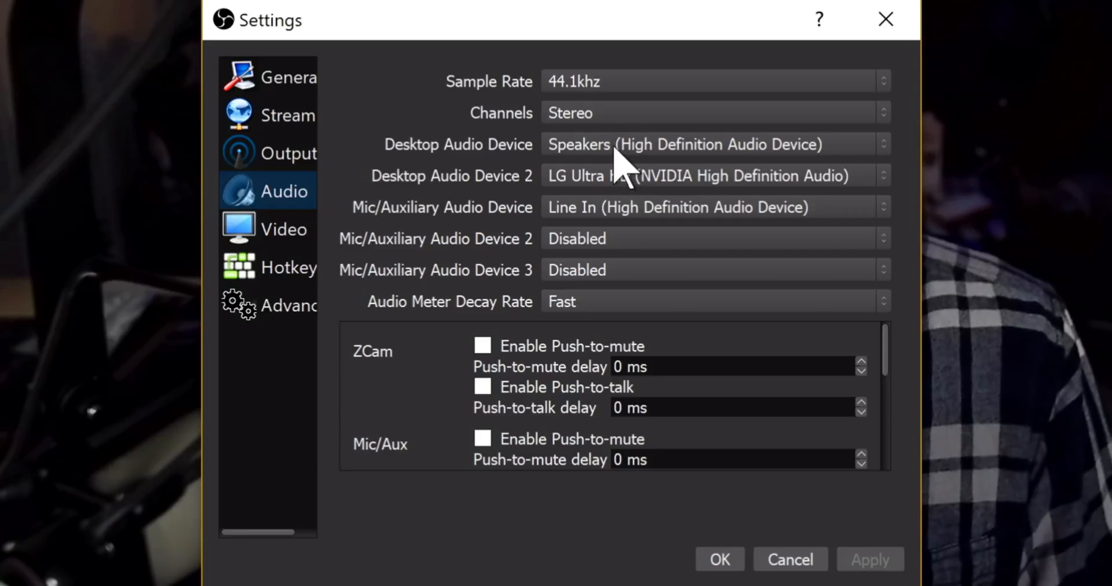
pyautogui.click(719, 559)
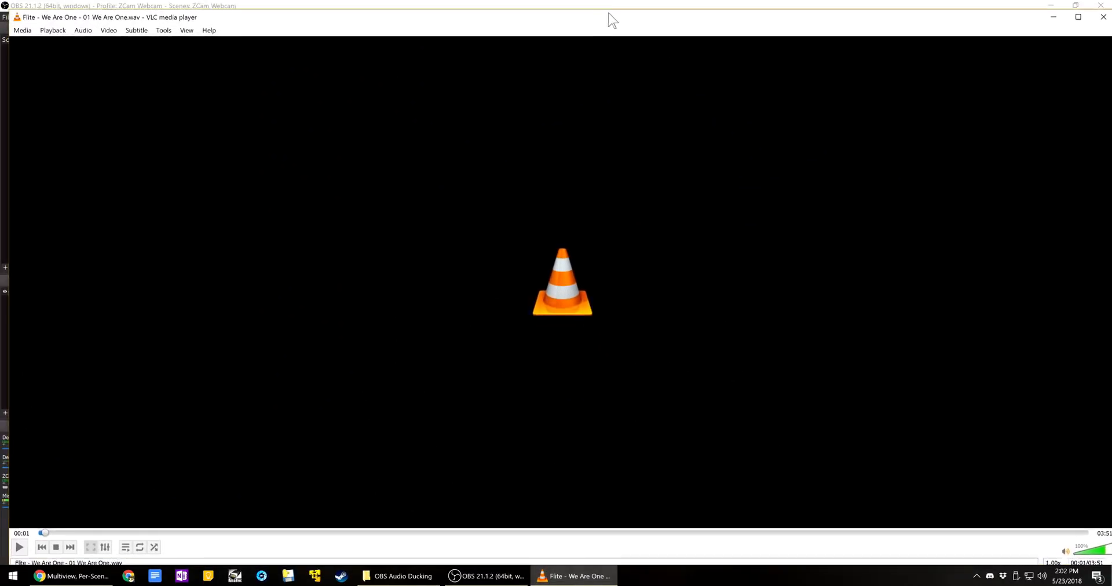
# Start the song in VLC and lower OBS Desktop Audio to about -6.8 dB.
pyautogui.moveTo(613, 19); pyautogui.dragTo(600, 44)
pyautogui.click(487, 576)
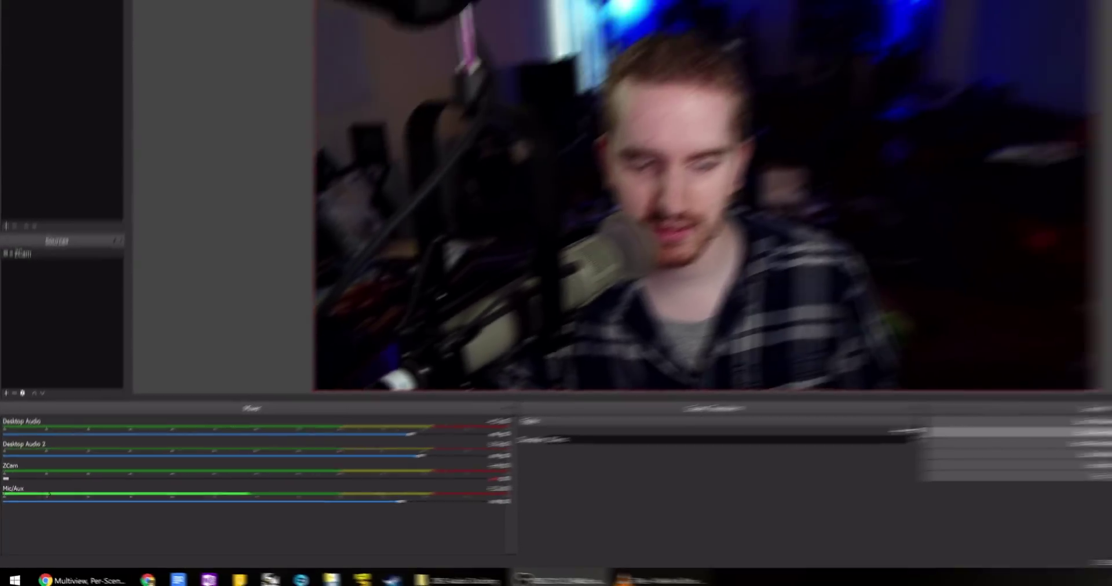
pyautogui.click(574, 576)
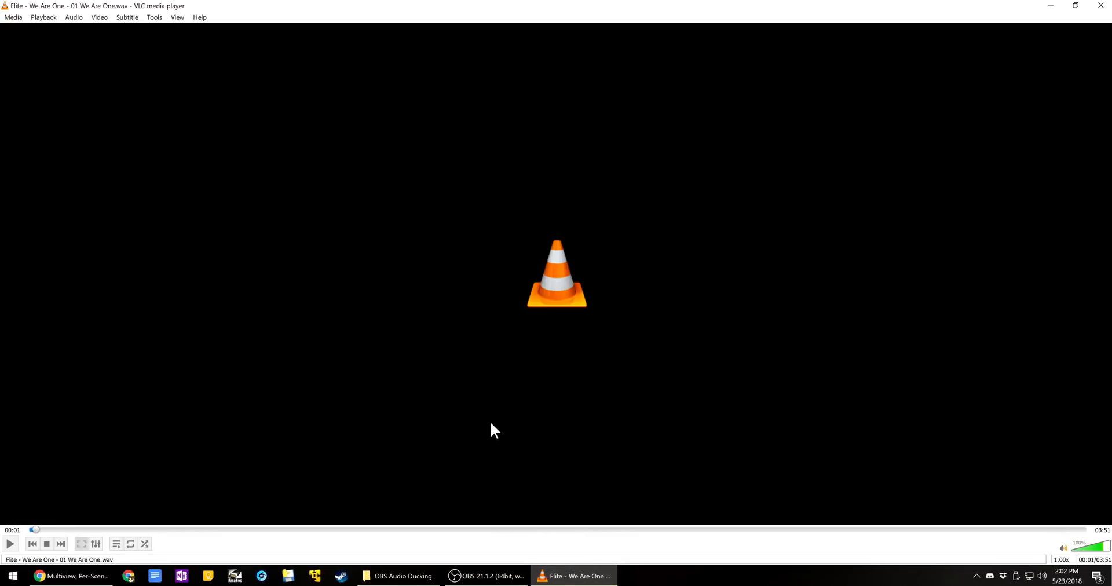
pyautogui.press('space')
pyautogui.click(486, 575)
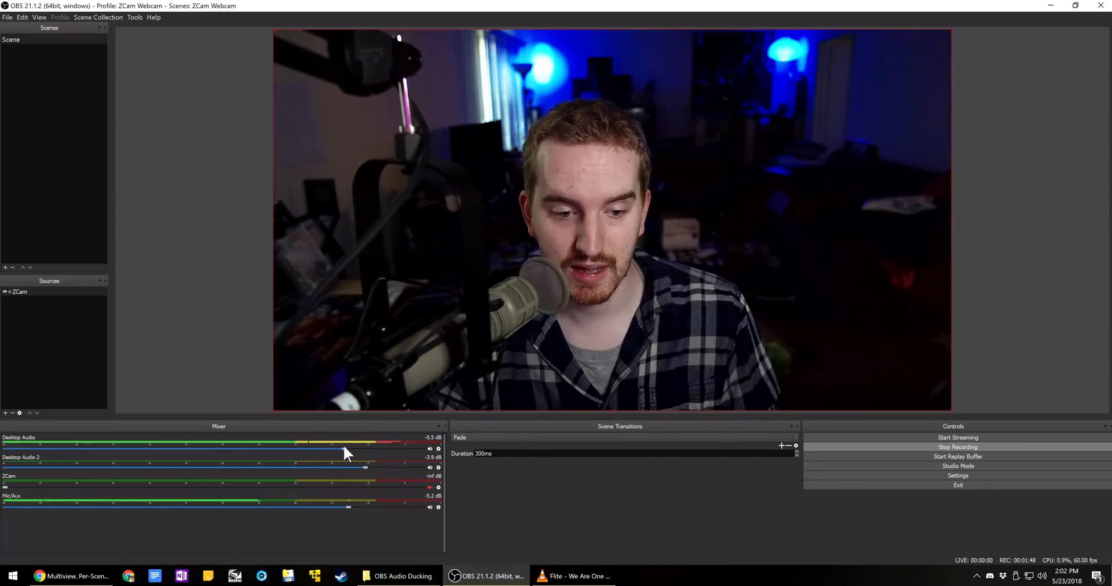
pyautogui.moveTo(346, 448); pyautogui.dragTo(332, 450)
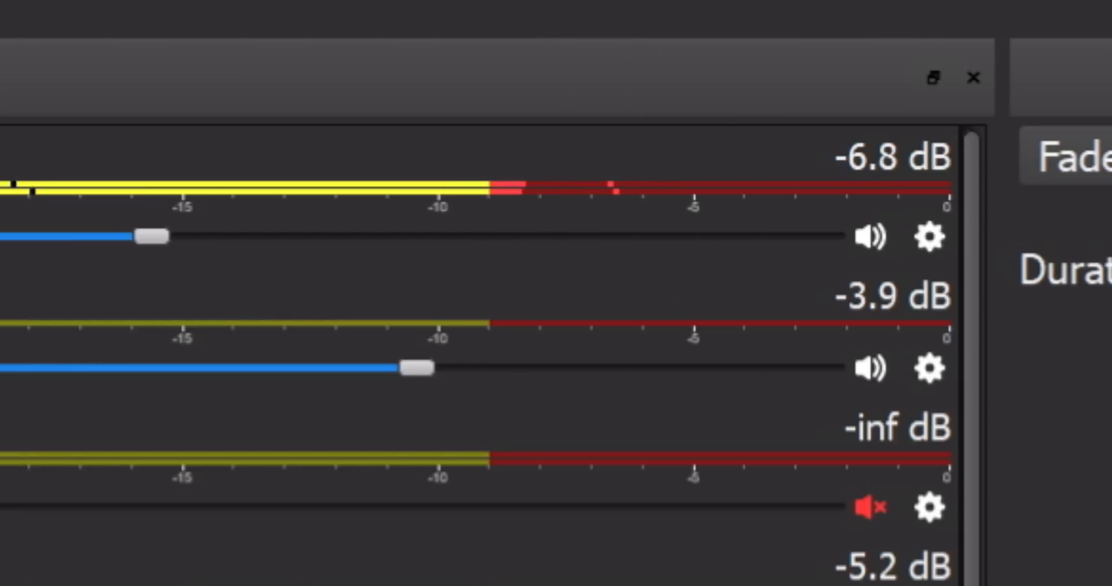
# Add a Compressor filter named Ducking to Desktop Audio's filters.
pyautogui.click(930, 236)
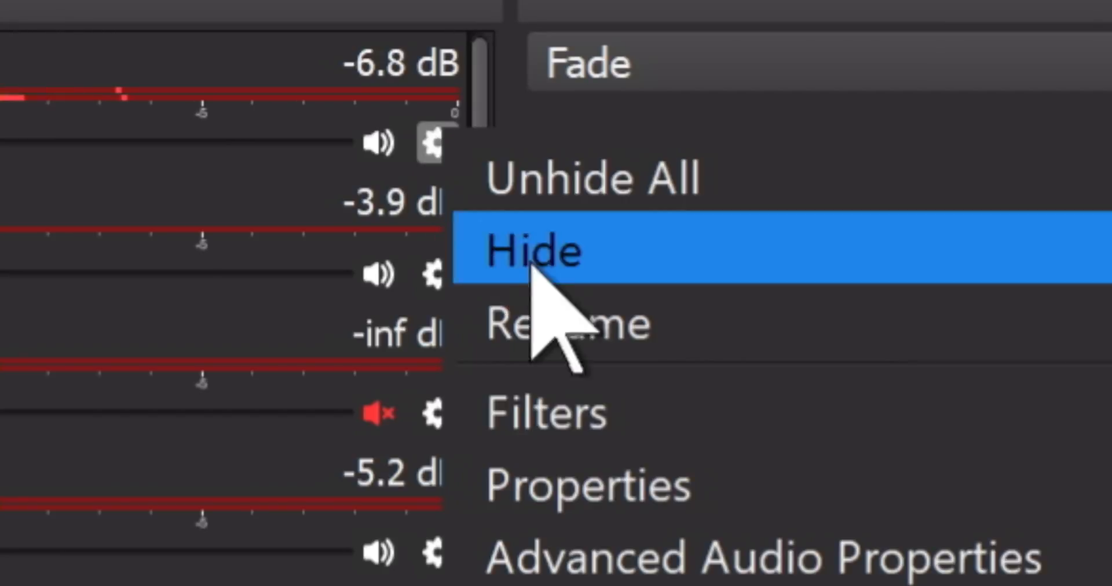
pyautogui.click(799, 466)
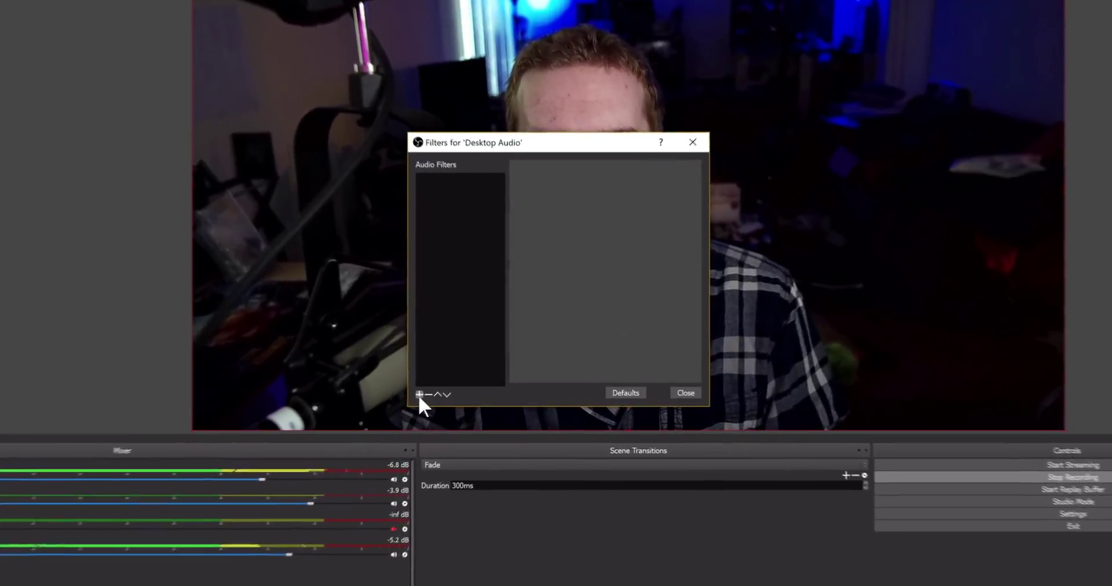
pyautogui.click(418, 396)
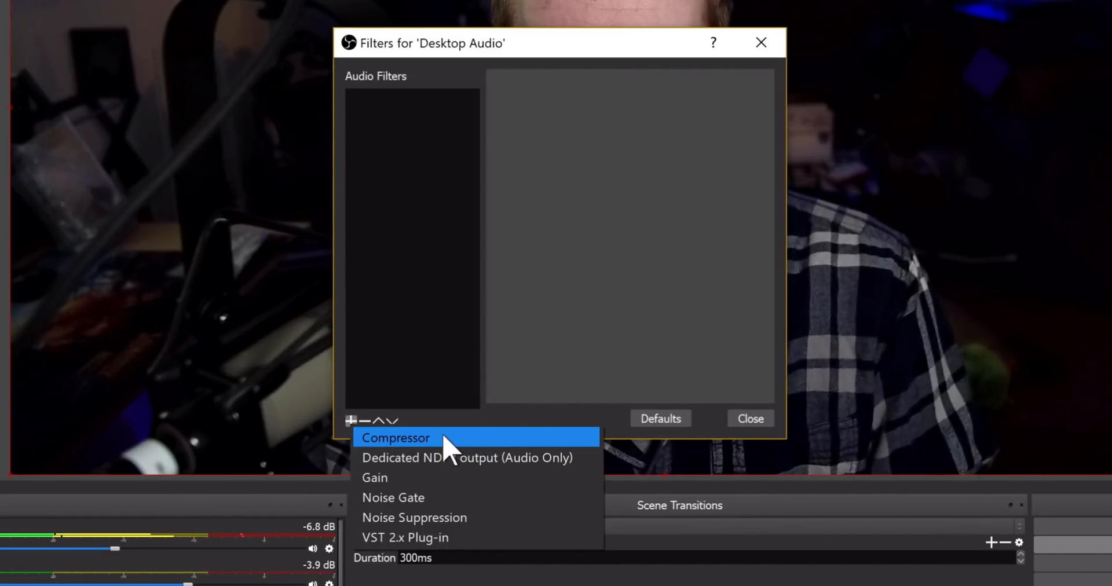
pyautogui.click(452, 438)
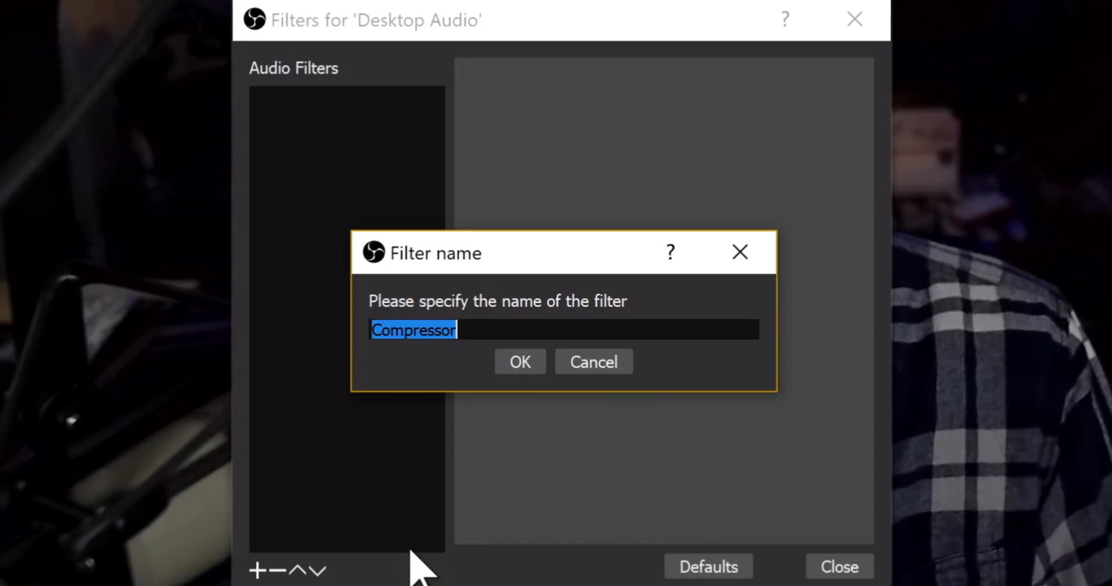
pyautogui.write('Ducking')
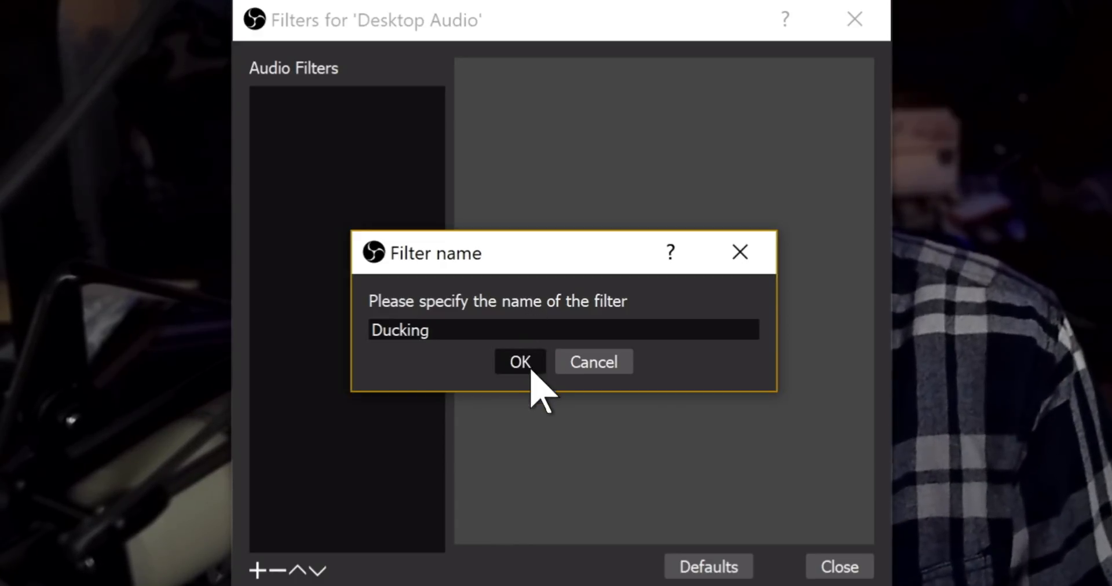
pyautogui.click(520, 362)
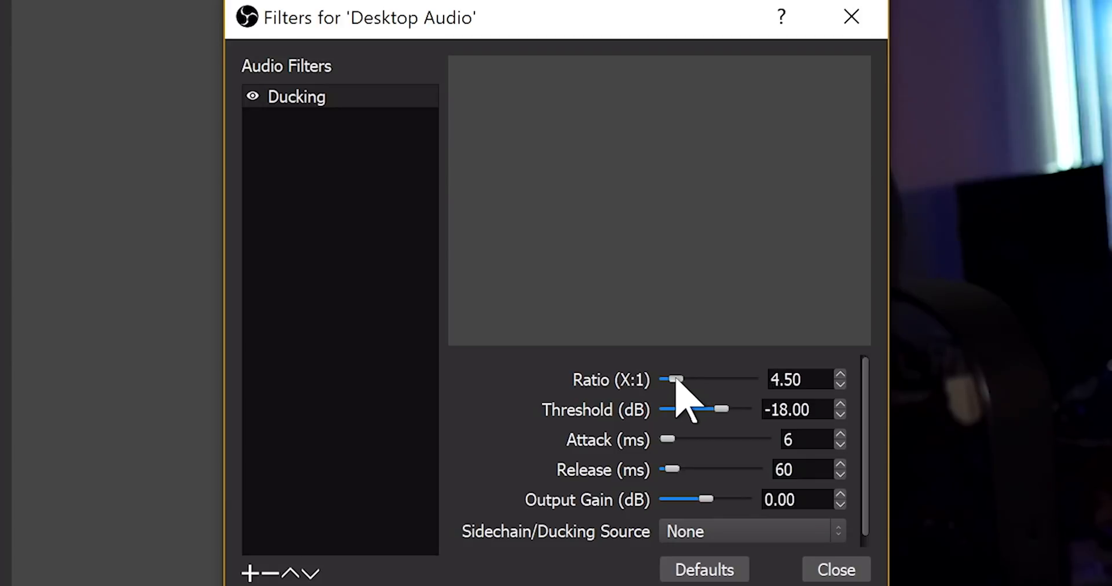
# Tune Ducking to ratio 3.50, threshold -30.90 dB, attack 2 ms, release 496 ms.
pyautogui.moveTo(671, 381); pyautogui.dragTo(676, 381)
pyautogui.click(817, 410)
pyautogui.write('-30.9')
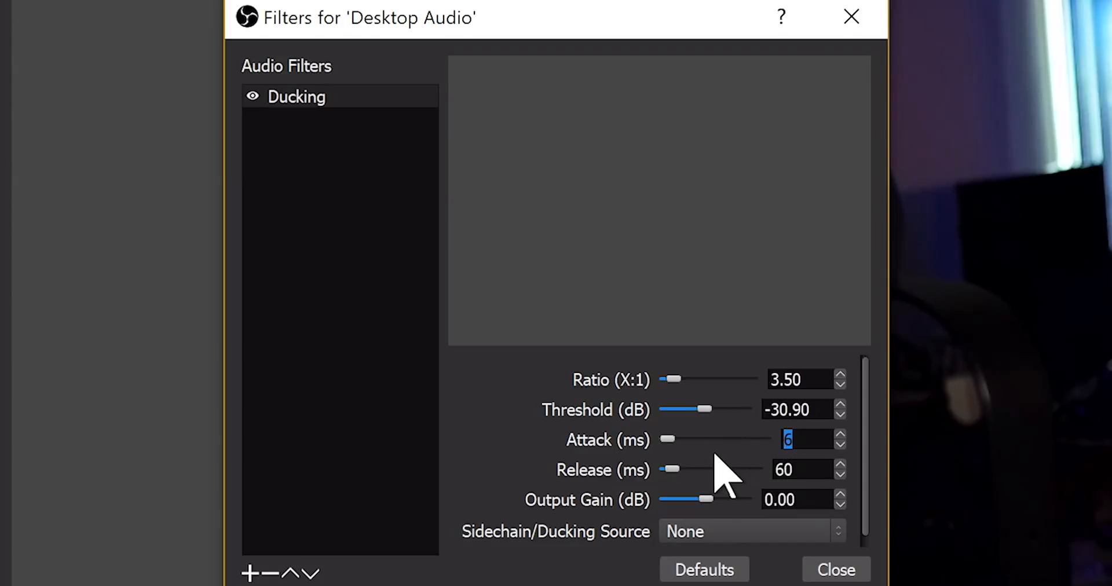
pyautogui.write('2')
pyautogui.press('Return')
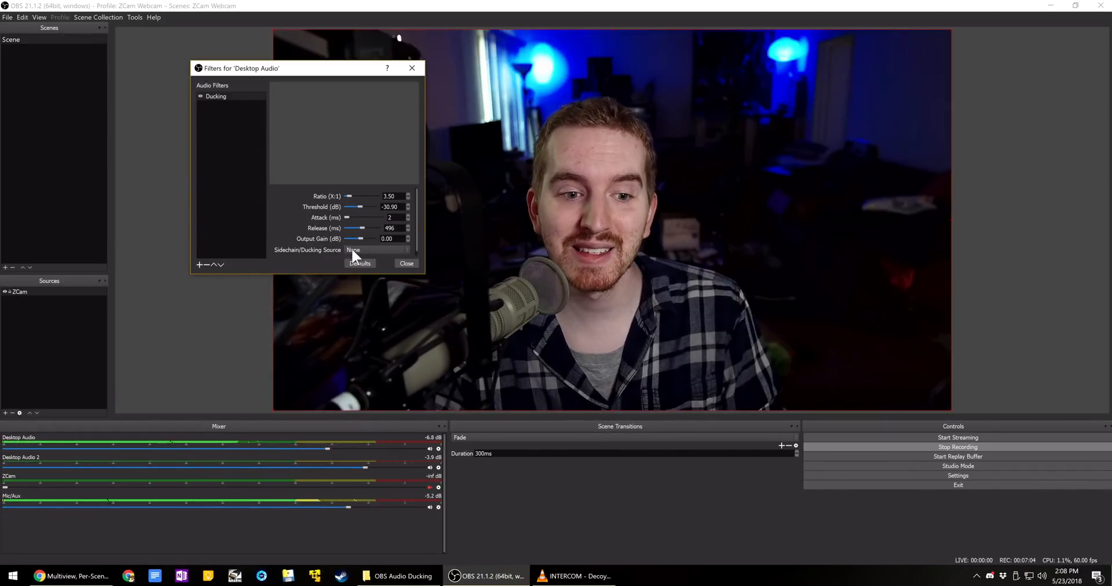
pyautogui.click(352, 248)
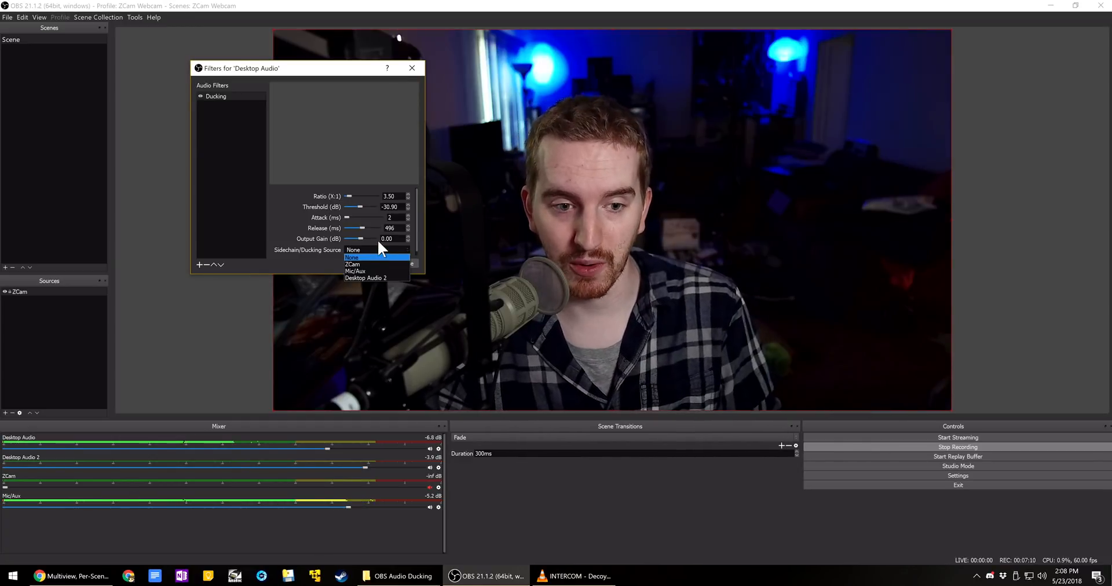
# Set Mic/Aux as the Ducking sidechain source and close the filters window.
pyautogui.click(364, 270)
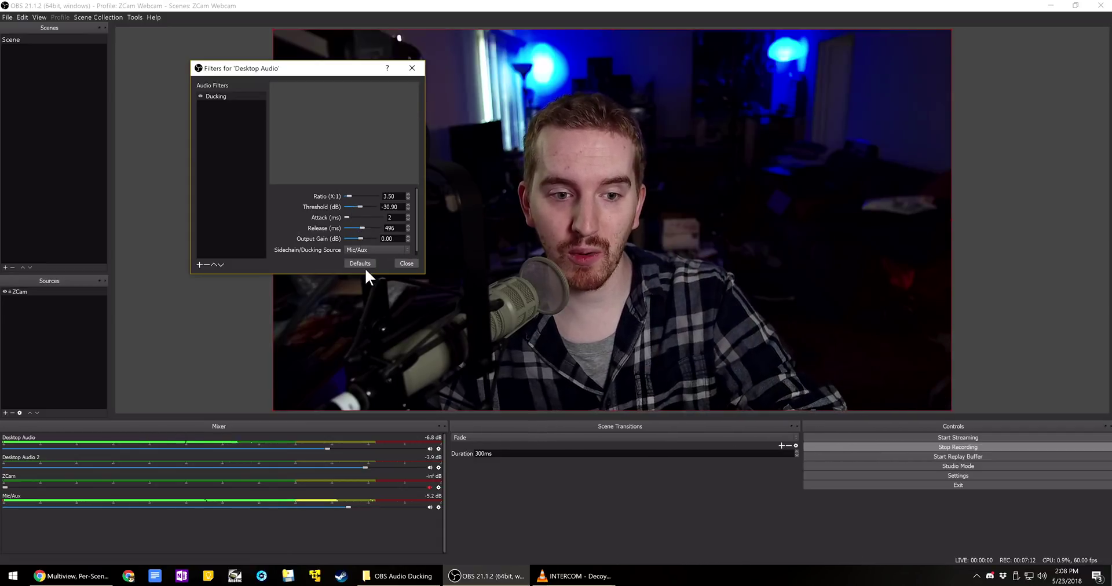
pyautogui.click(405, 262)
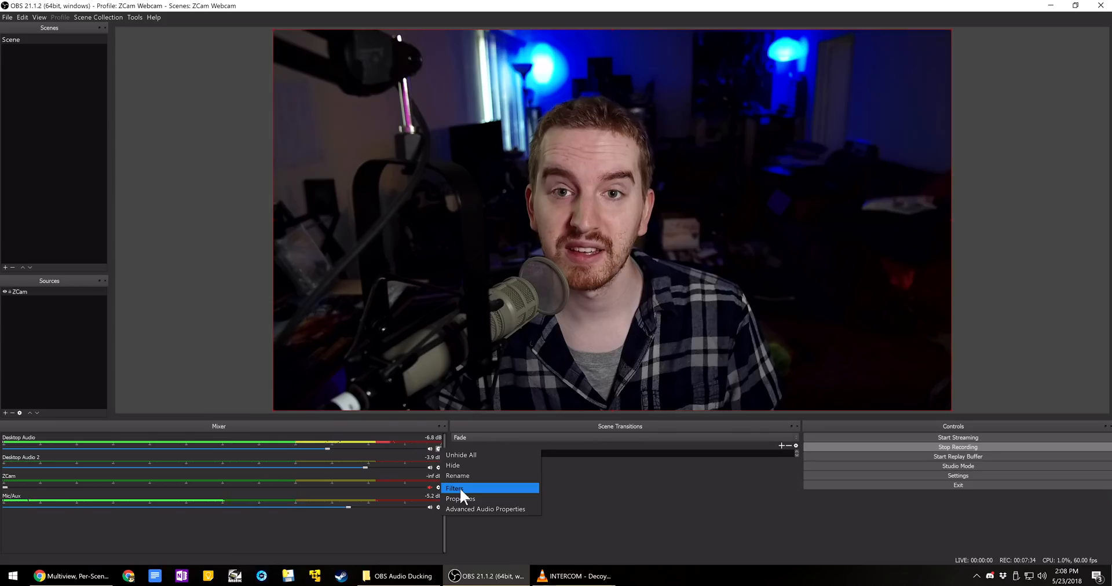
# Raise the Ducking ratio to 5.00 in Desktop Audio's filters.
pyautogui.click(460, 487)
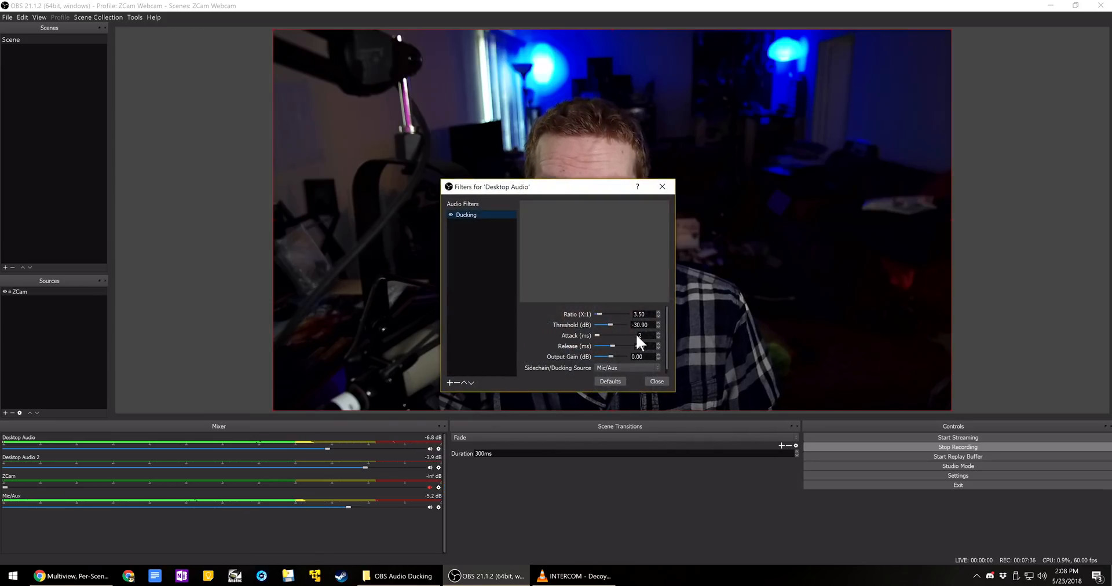
pyautogui.write('5')
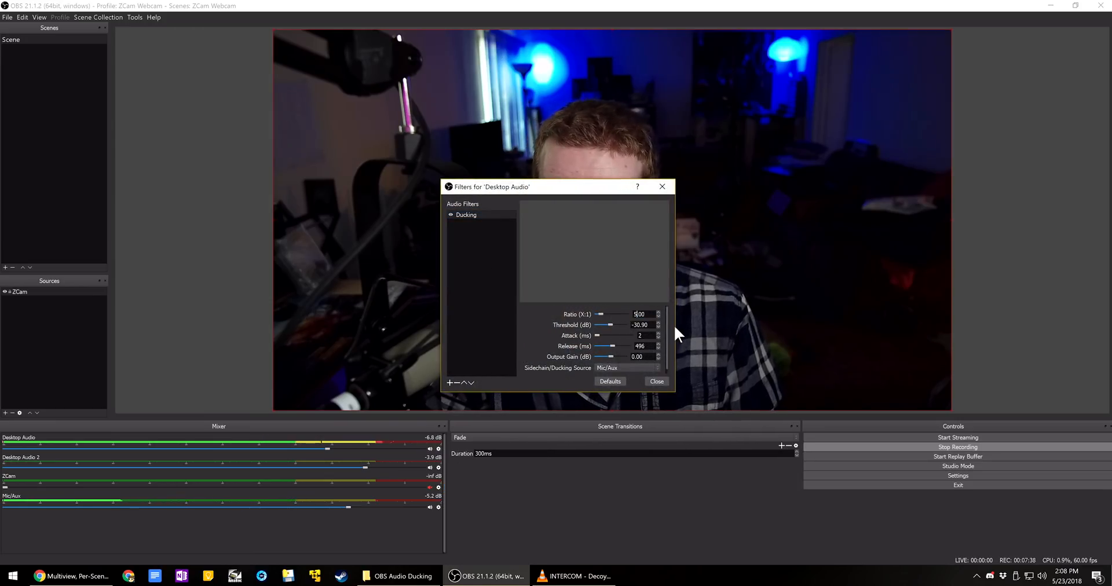
pyautogui.click(654, 381)
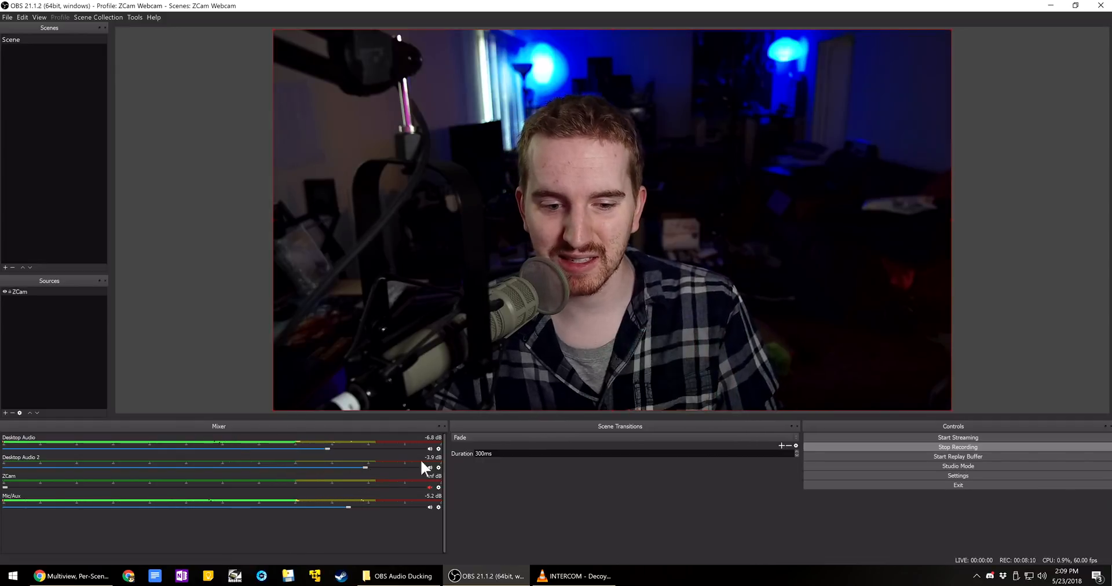
# Raise the Ducking ratio to 7.00 and turn Mic/Aux up to about -2.2 dB.
pyautogui.click(437, 449)
pyautogui.click(467, 501)
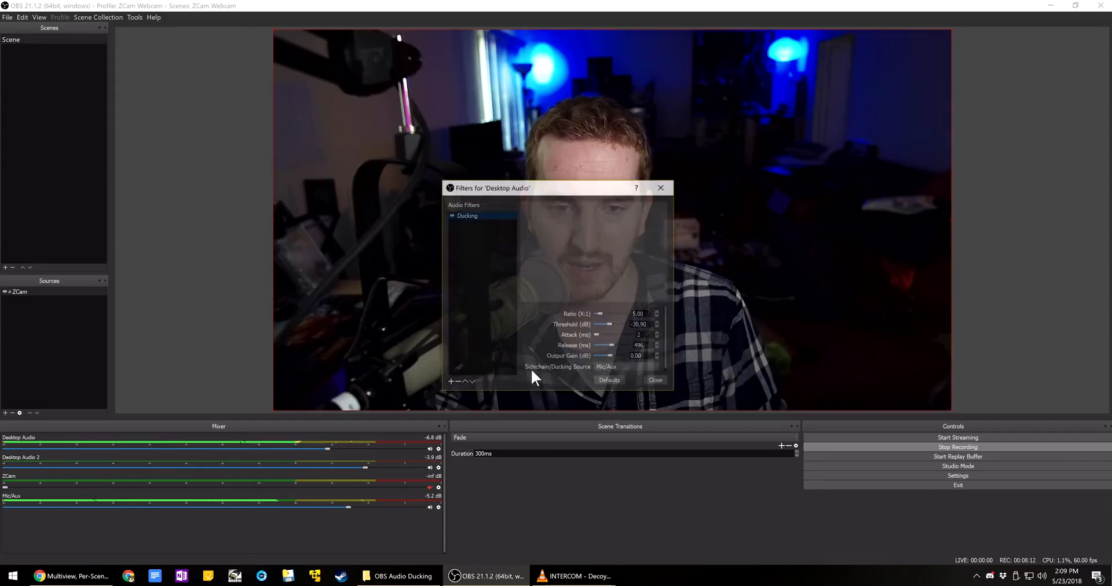
pyautogui.doubleClick(641, 314)
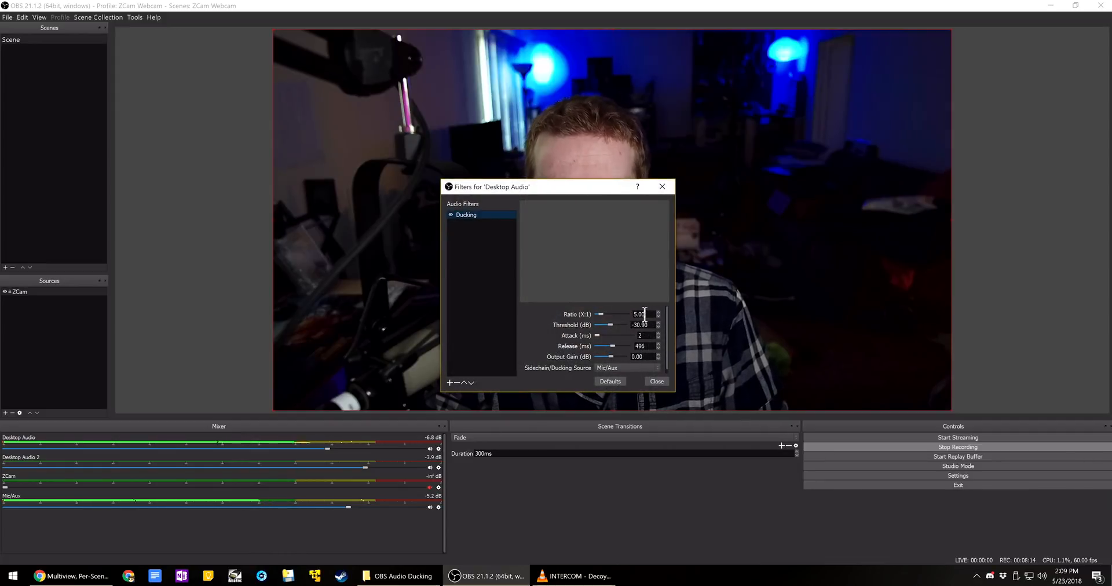
pyautogui.write('7')
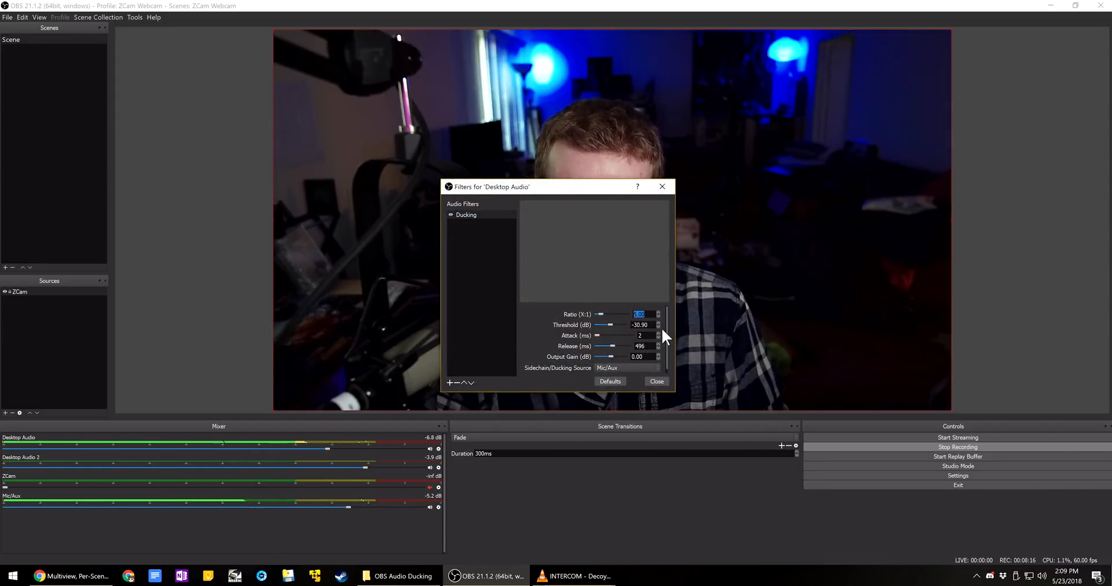
pyautogui.write('5')
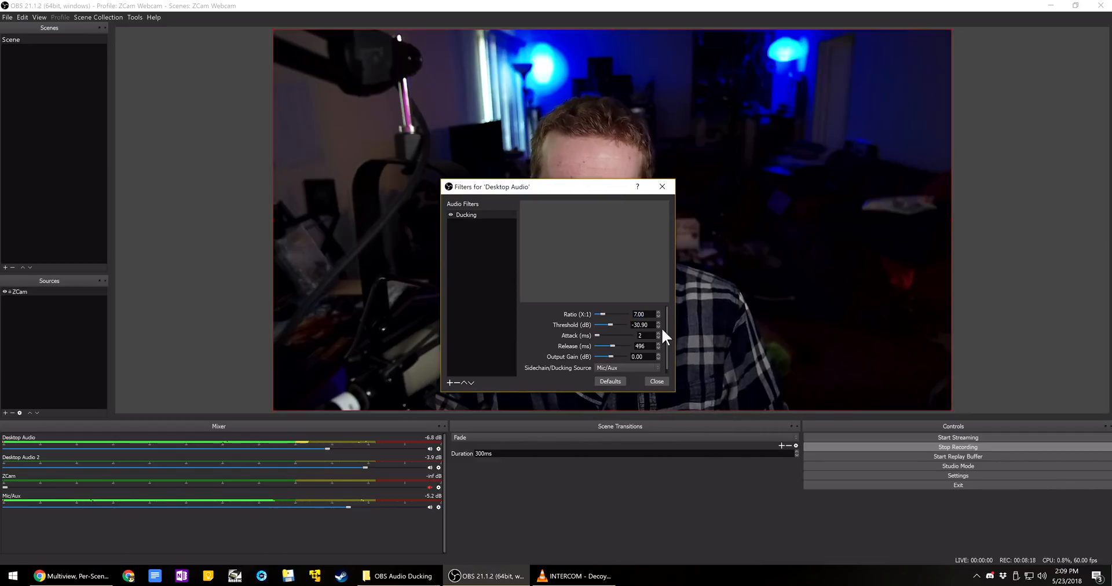
pyautogui.press('Return')
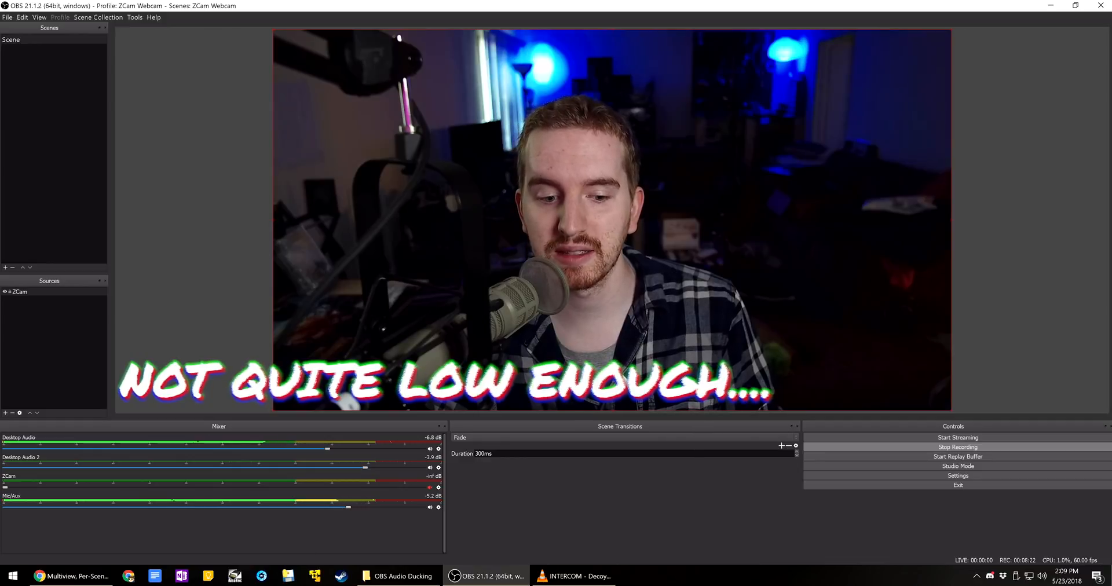
pyautogui.moveTo(355, 508); pyautogui.dragTo(388, 508)
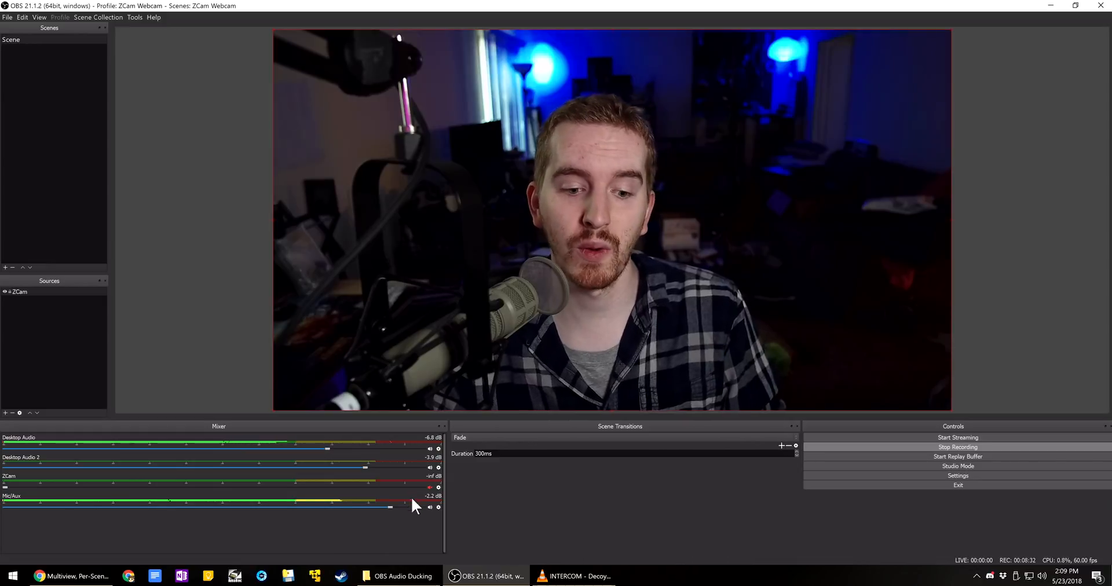
# Open the mixer audio source's context menu to reach its Filters.
pyautogui.rightClick(440, 508)
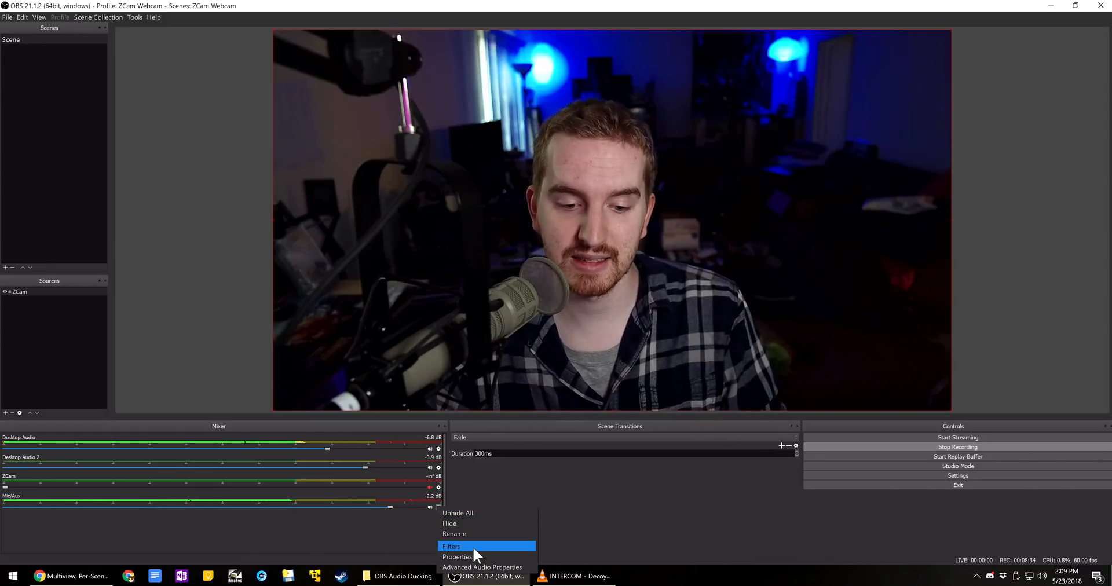